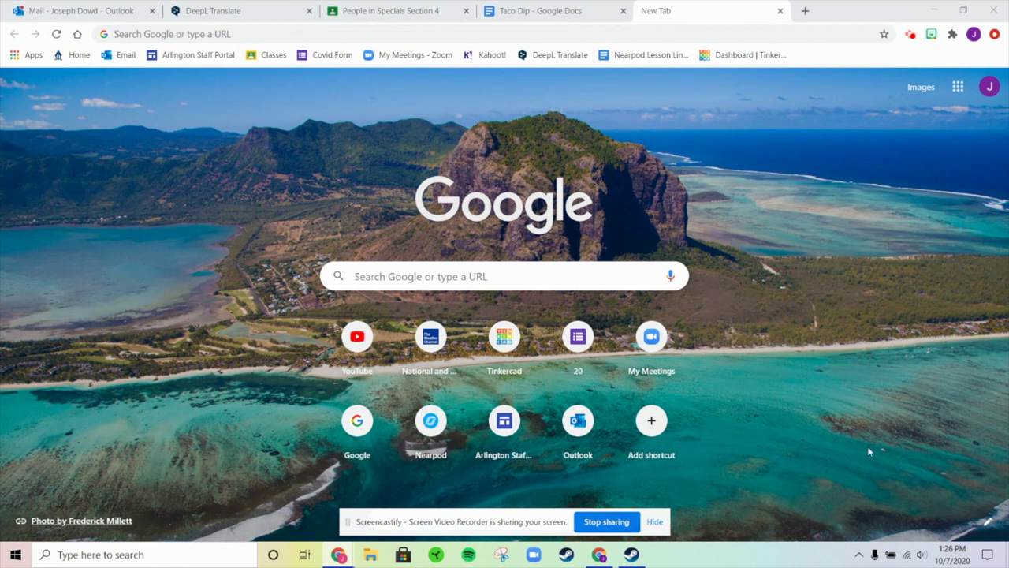
Run a Google search for 'tinkercad' from the new Chrome tab page
click(577, 284)
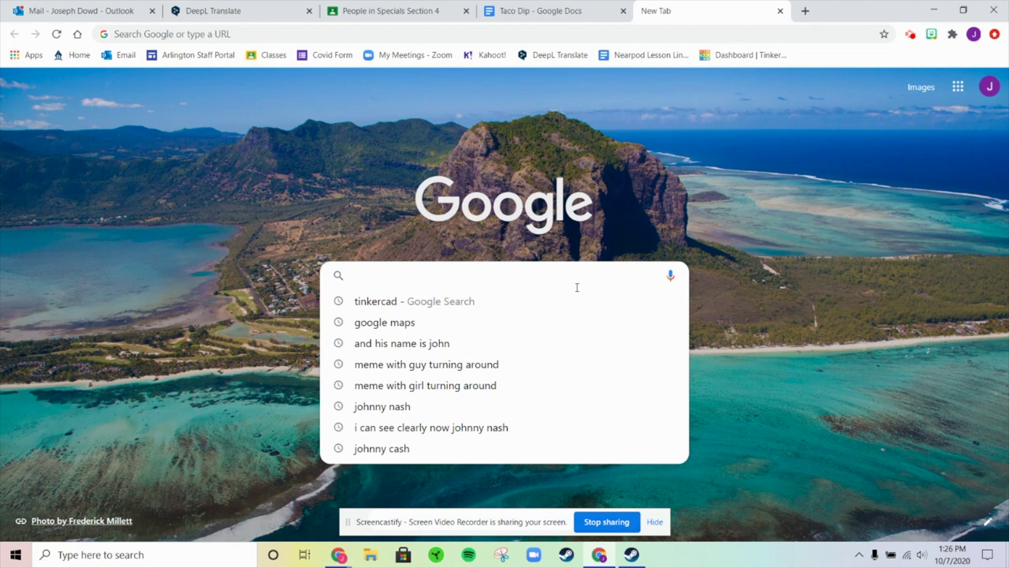
text(tinkercad)
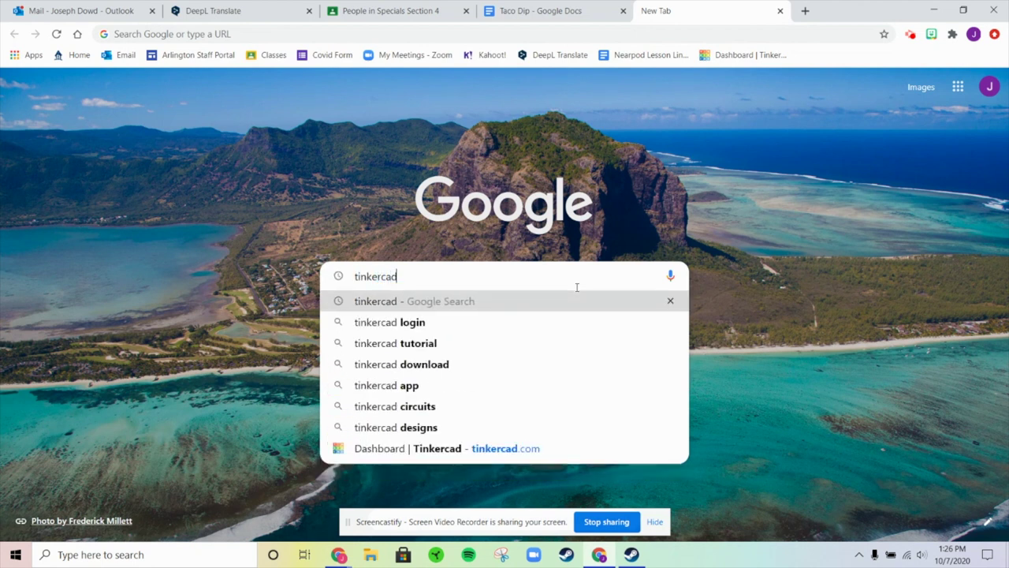
key(Return)
Go to Tinkercad from the results and open the Starry Night House design in the editor
click(202, 205)
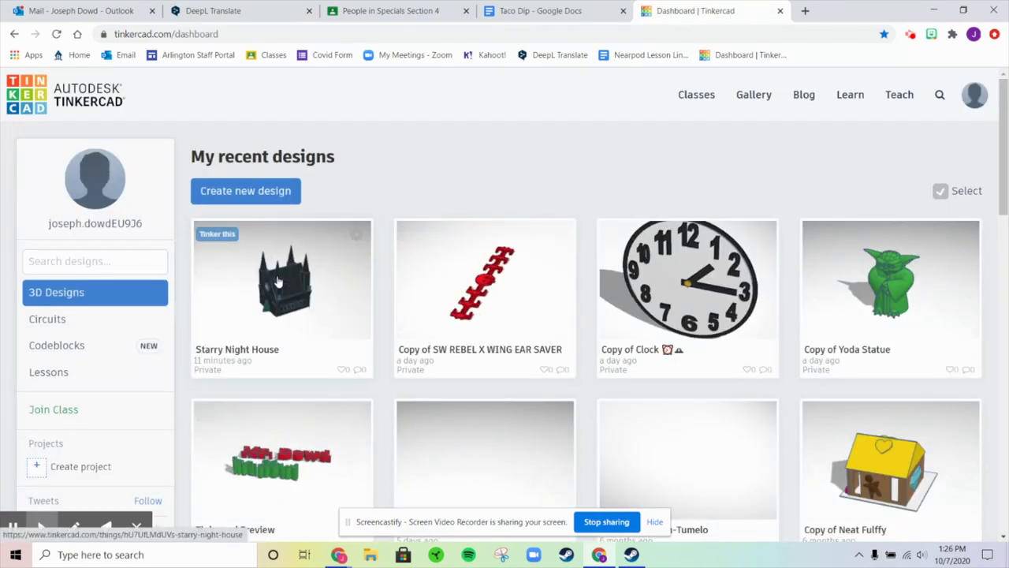
click(295, 318)
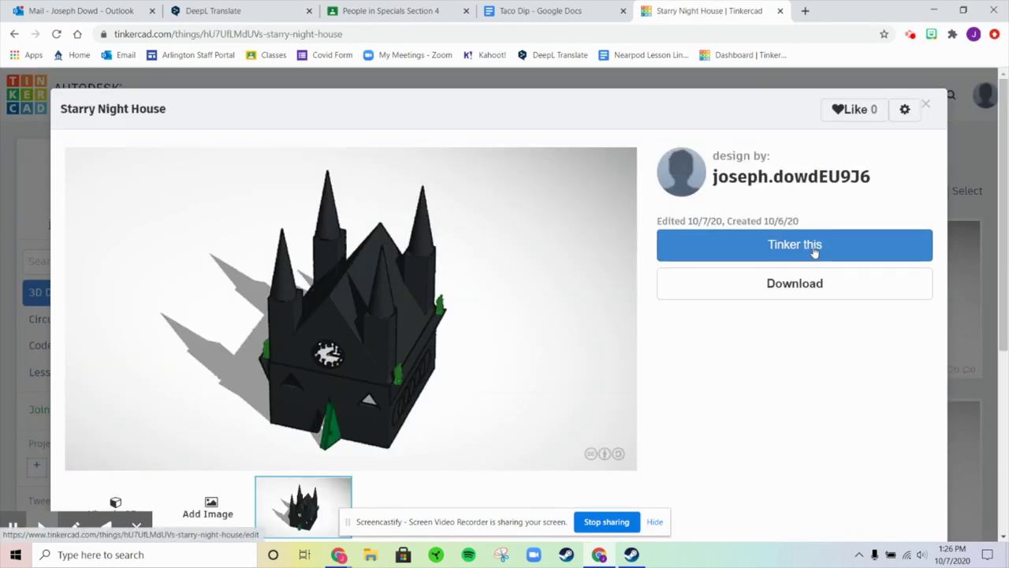
click(815, 251)
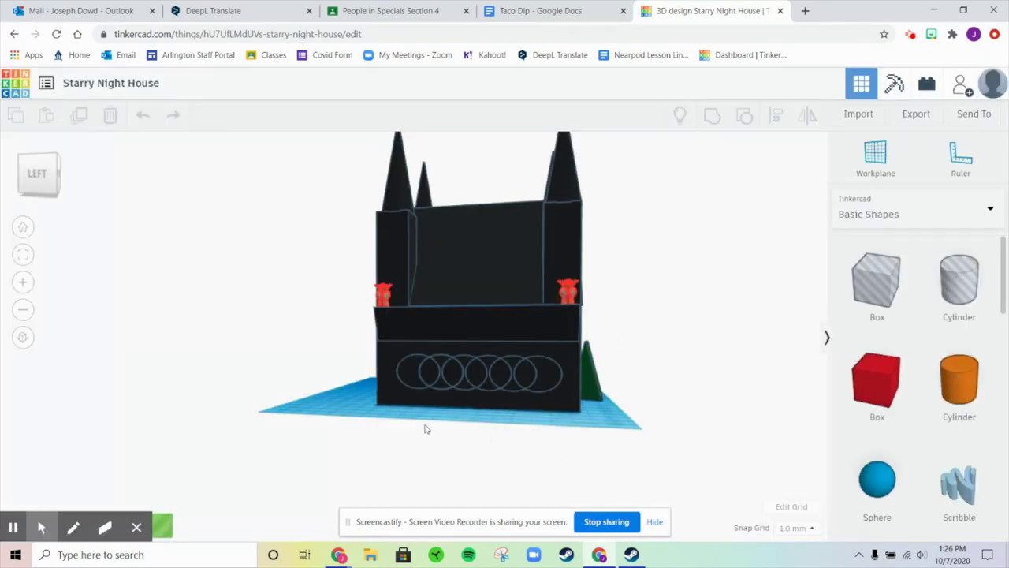
Orbit to an angled front view of the house and select the entire model
mouse_move(162, 525)
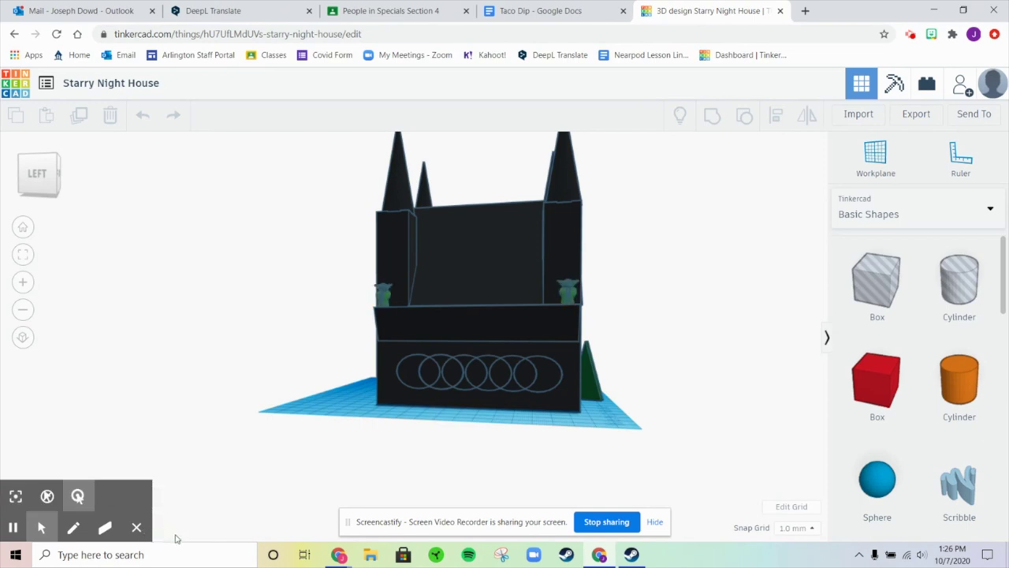
right_drag(687, 429, 362, 457)
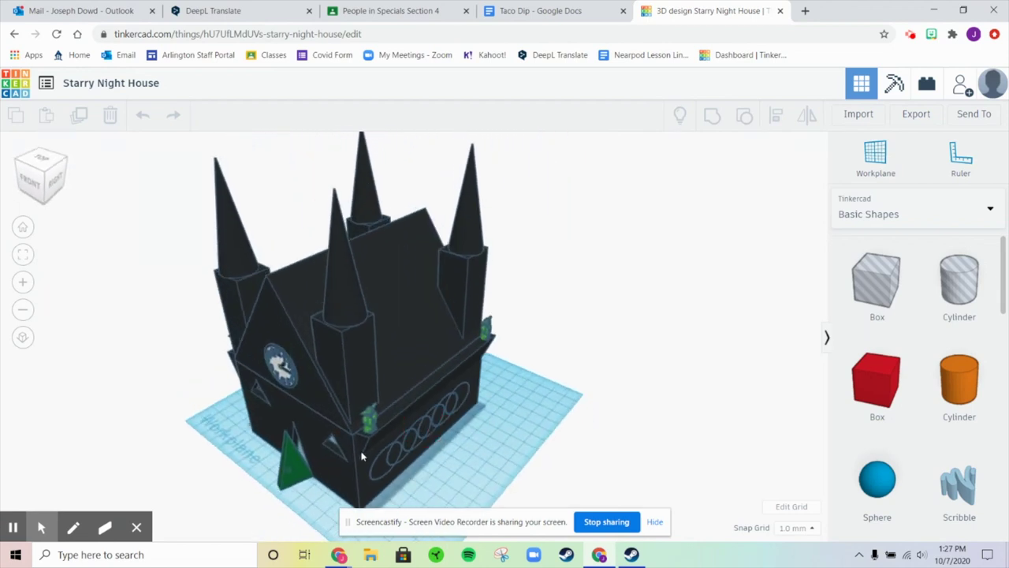
click(352, 456)
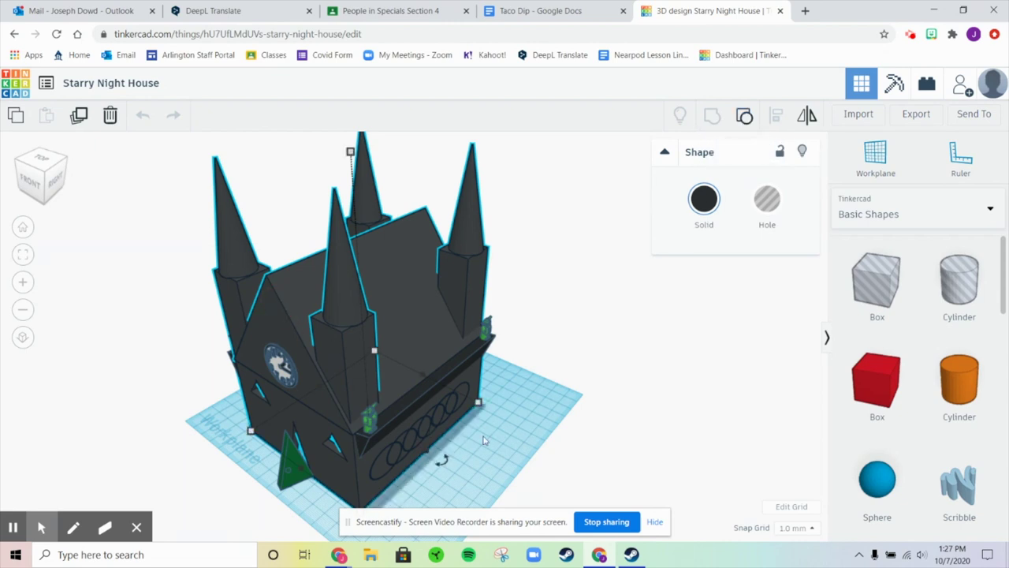
click(511, 455)
click(420, 307)
drag(480, 408, 559, 368)
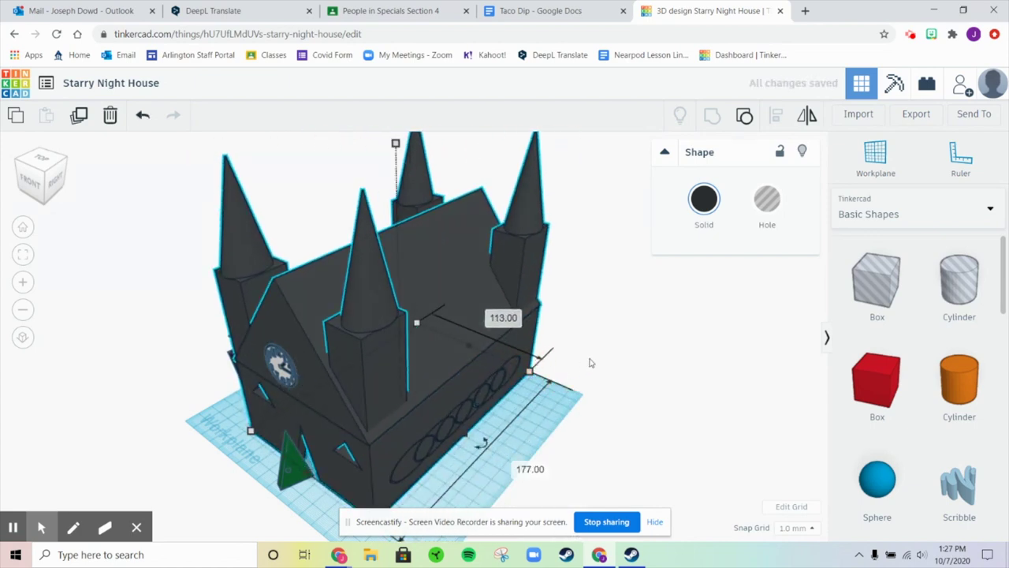
key(ctrl+z)
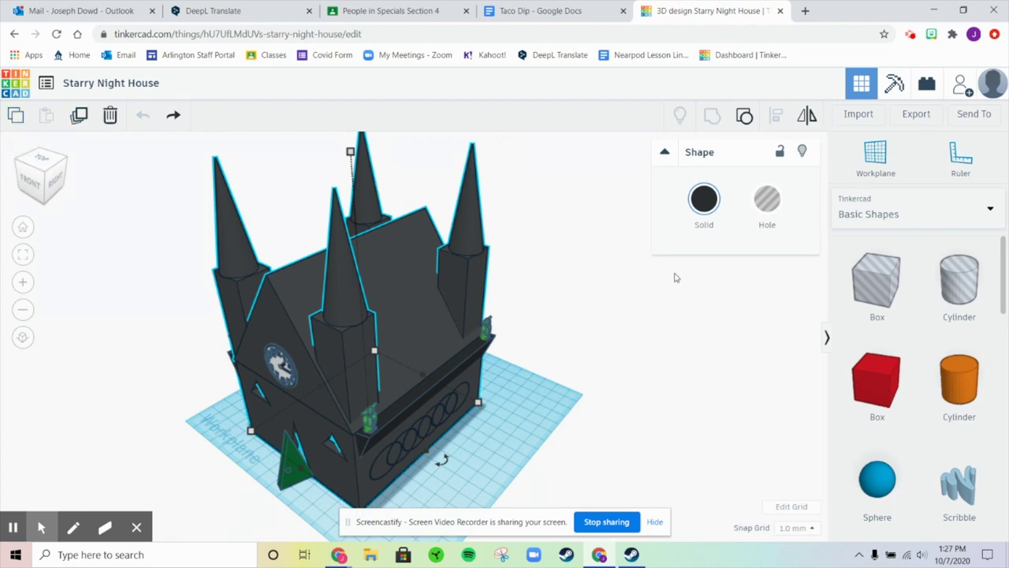
Ungroup the house into red body and hole cylinders, then try resizing the body and undo it
click(746, 116)
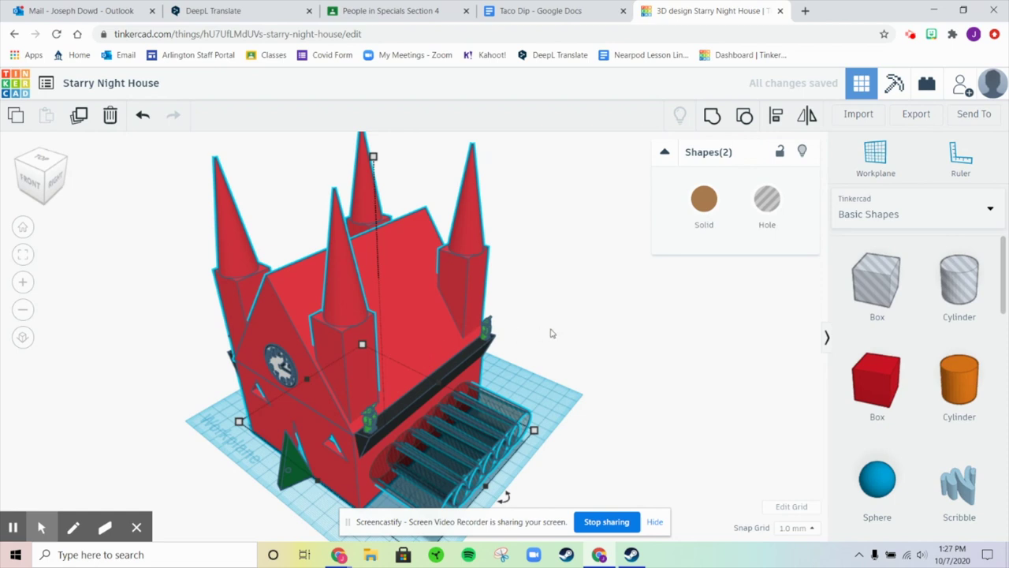
click(581, 357)
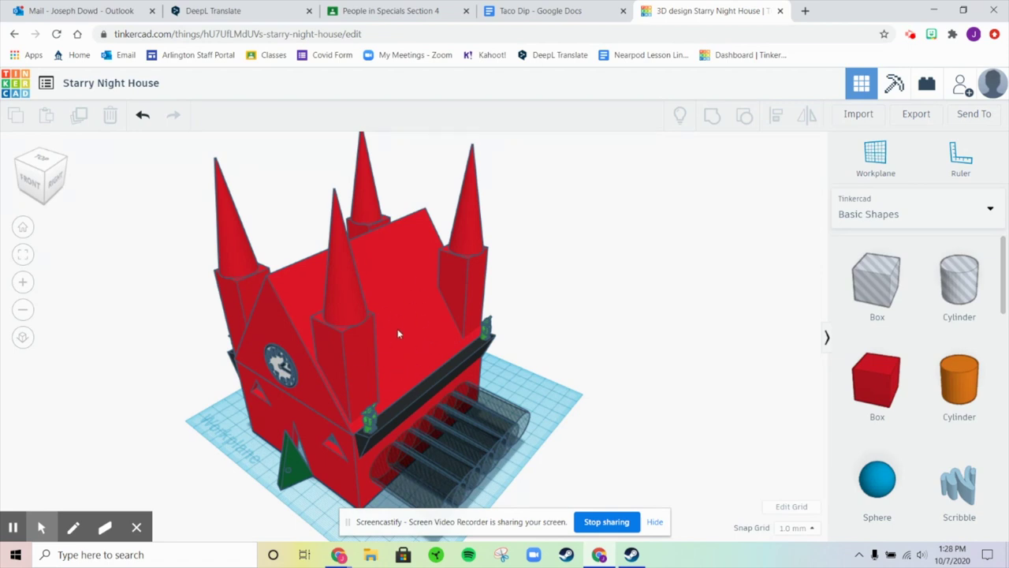
click(394, 304)
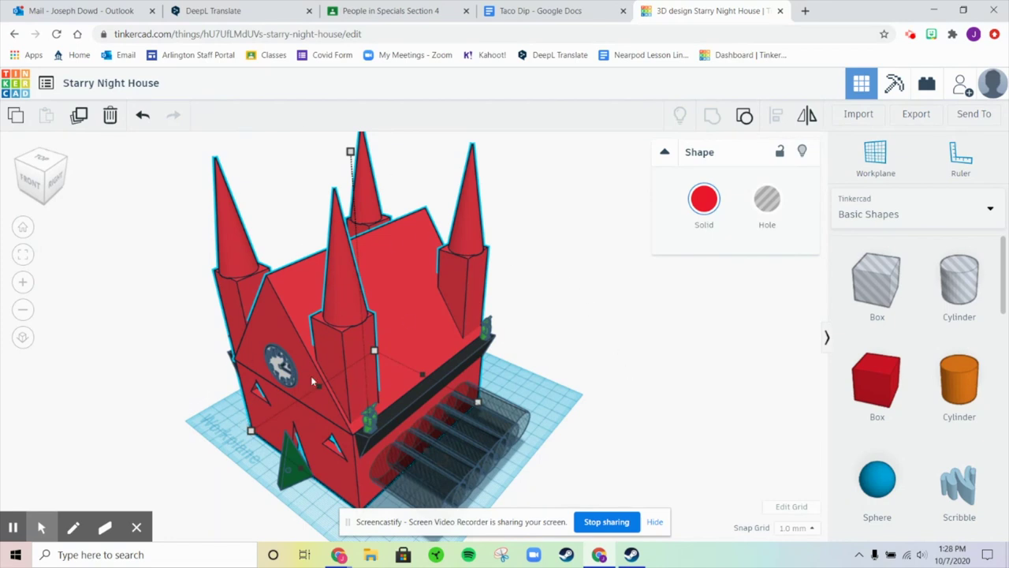
drag(250, 430, 513, 349)
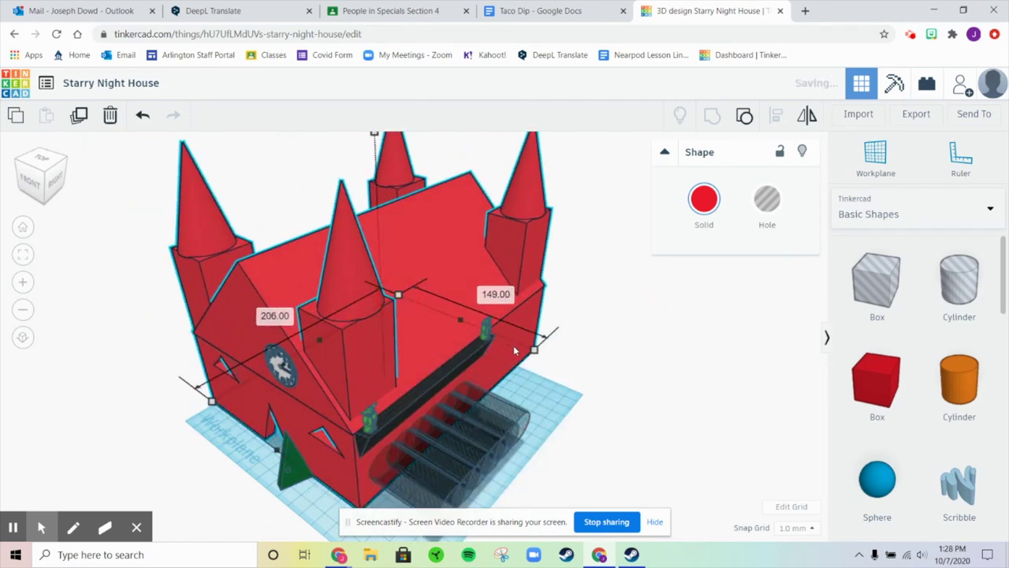
key(ctrl+z)
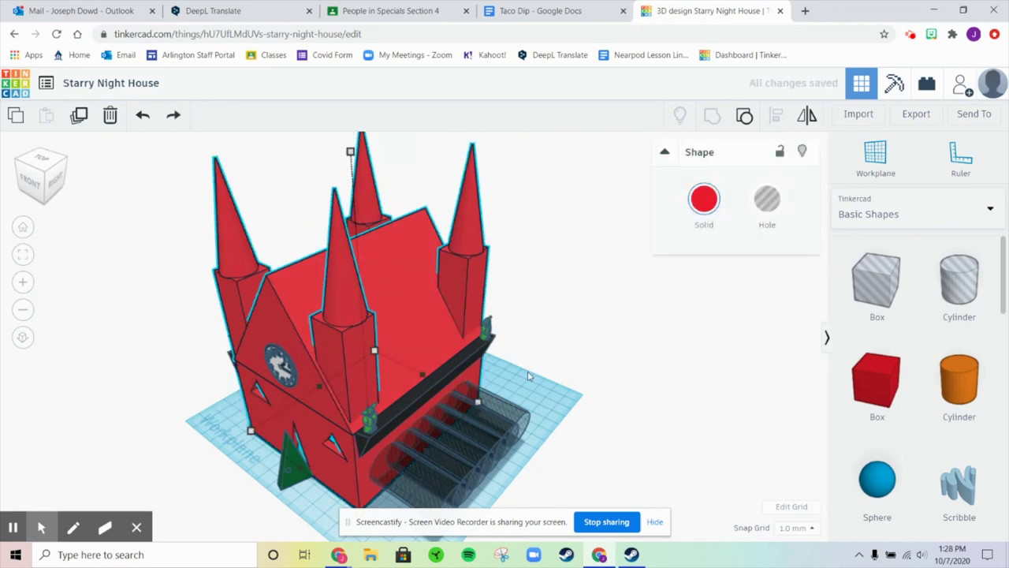
click(528, 376)
right_drag(581, 405, 468, 369)
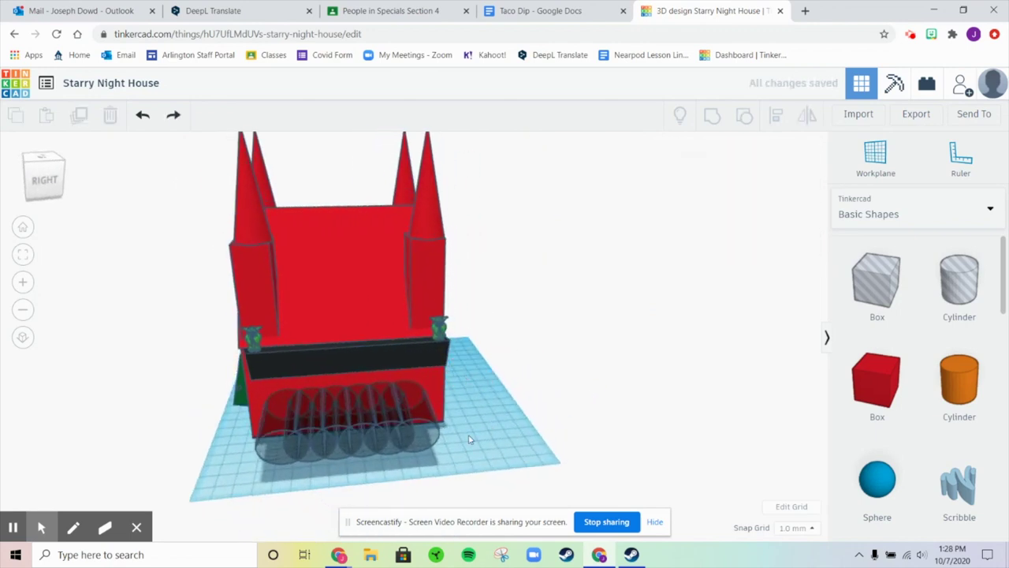
Box-select all the striped hole cylinders beside the house and group them into one hole
click(412, 444)
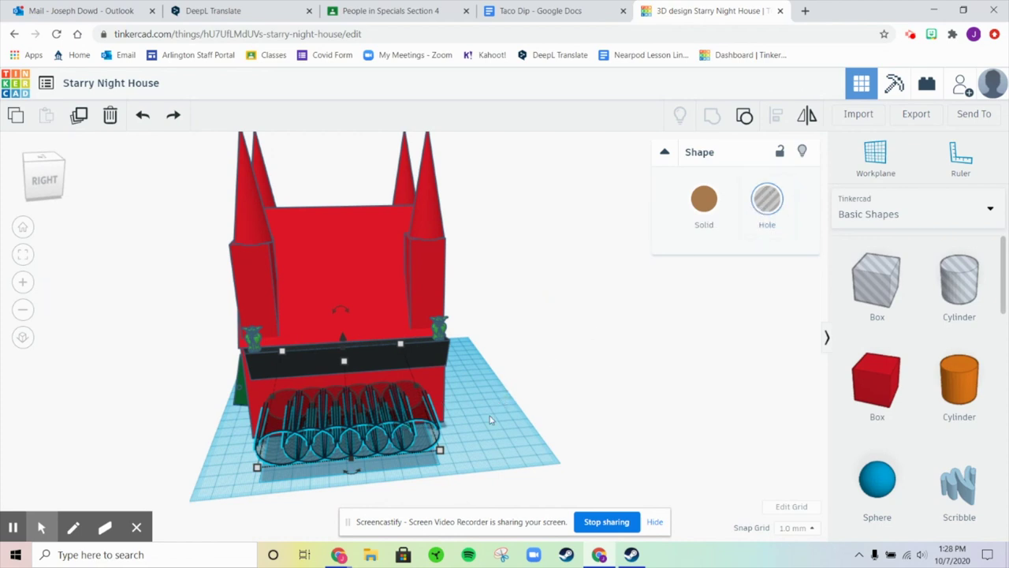
scroll(554, 413, up, 4)
right_drag(554, 412, 440, 227)
right_drag(581, 402, 601, 345)
scroll(296, 281, down, 3)
drag(228, 273, 605, 460)
click(712, 117)
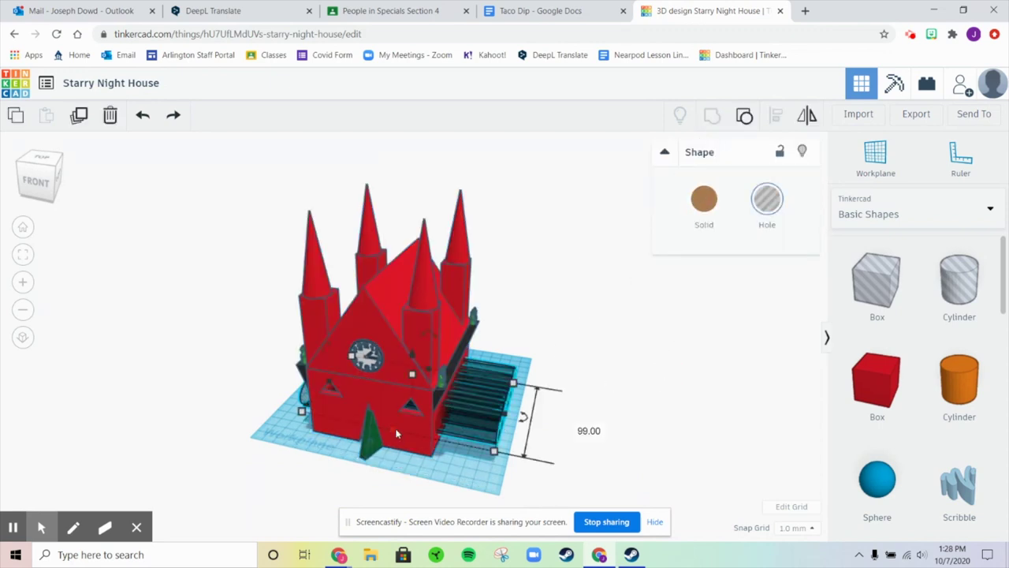
Group the hole cylinders with the red house body
shift+click(383, 401)
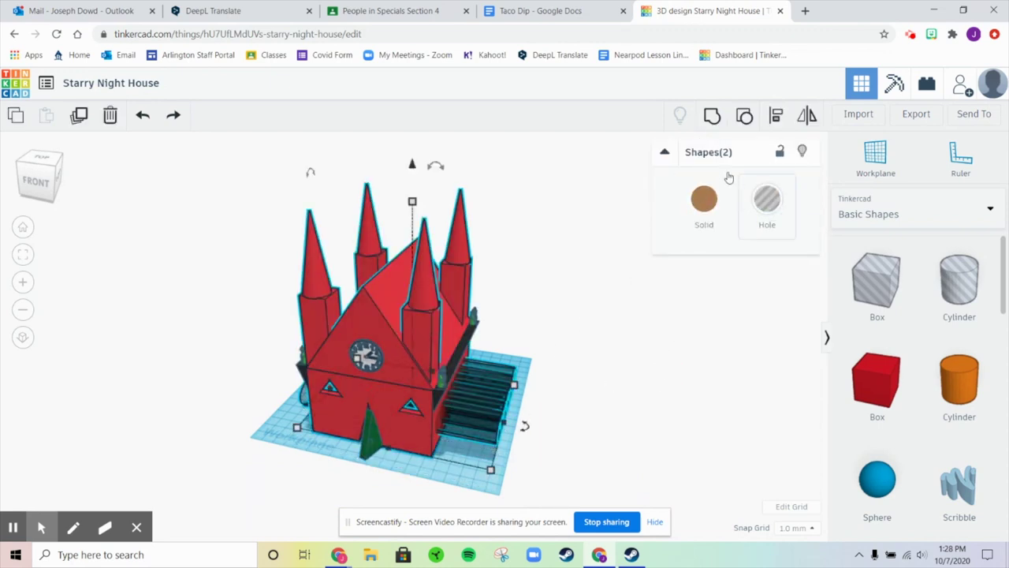
click(713, 118)
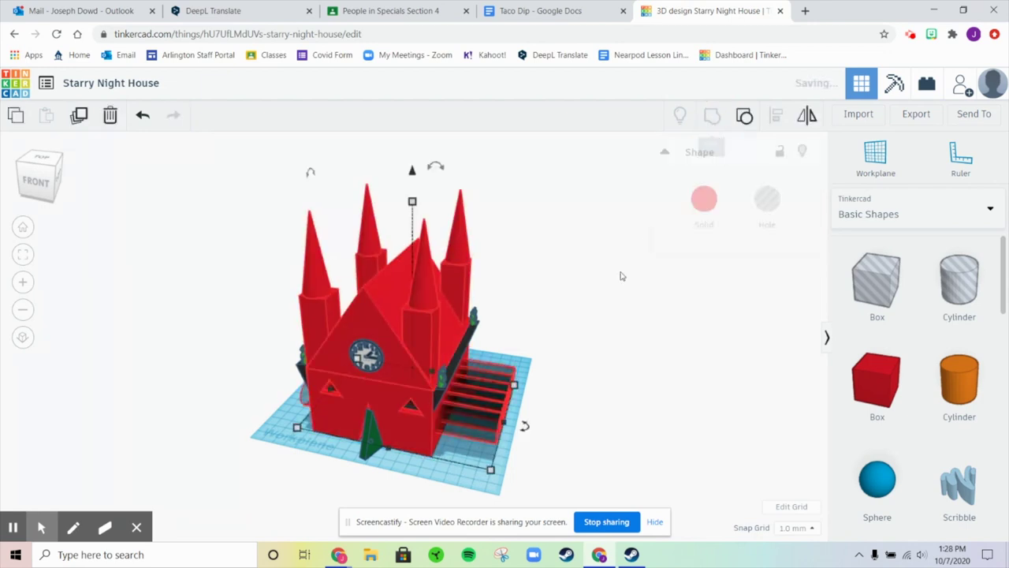
click(604, 383)
right_drag(597, 389, 426, 421)
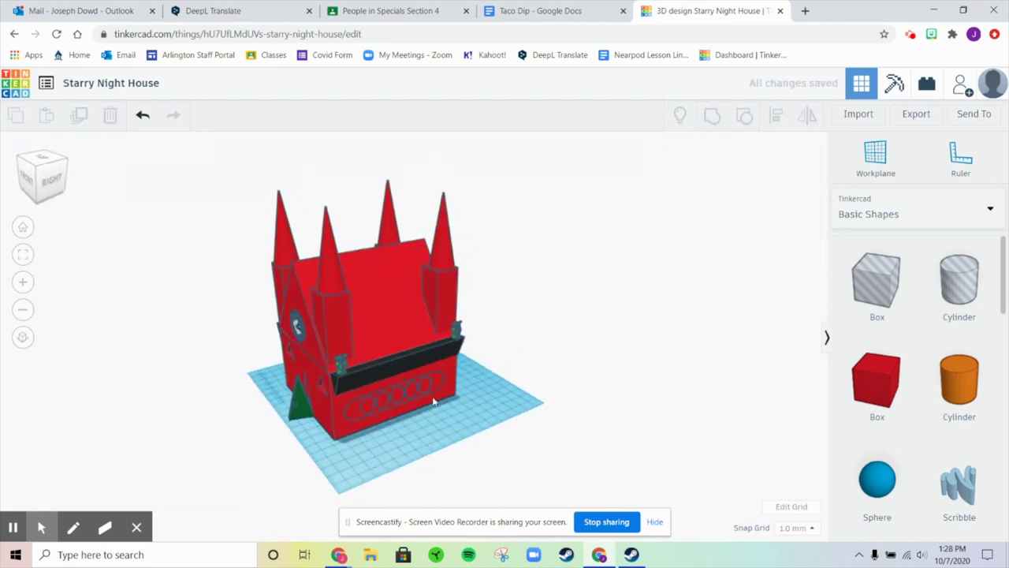
Group the red house with another adjacent part
click(377, 279)
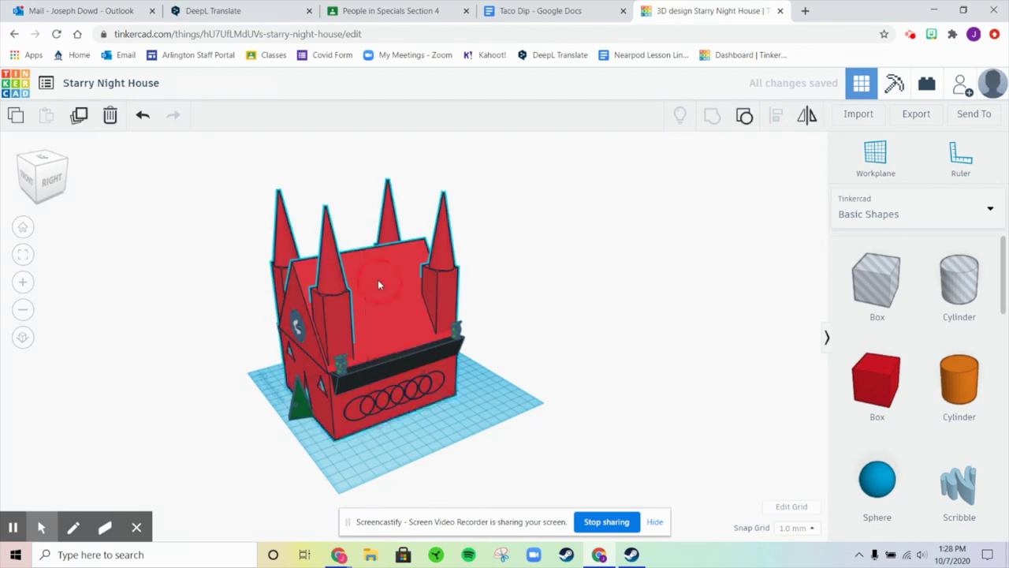
shift+click(436, 355)
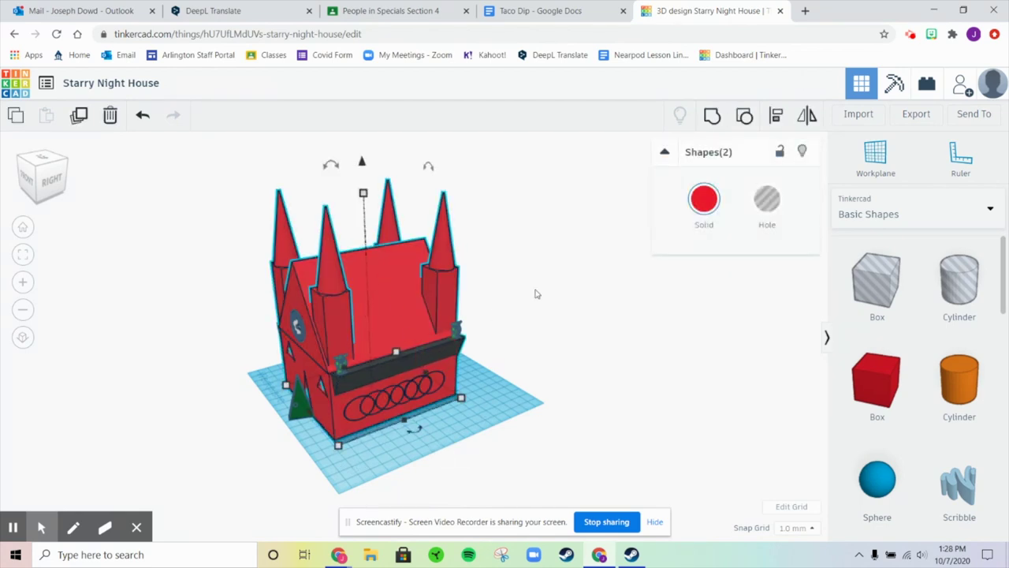
click(711, 115)
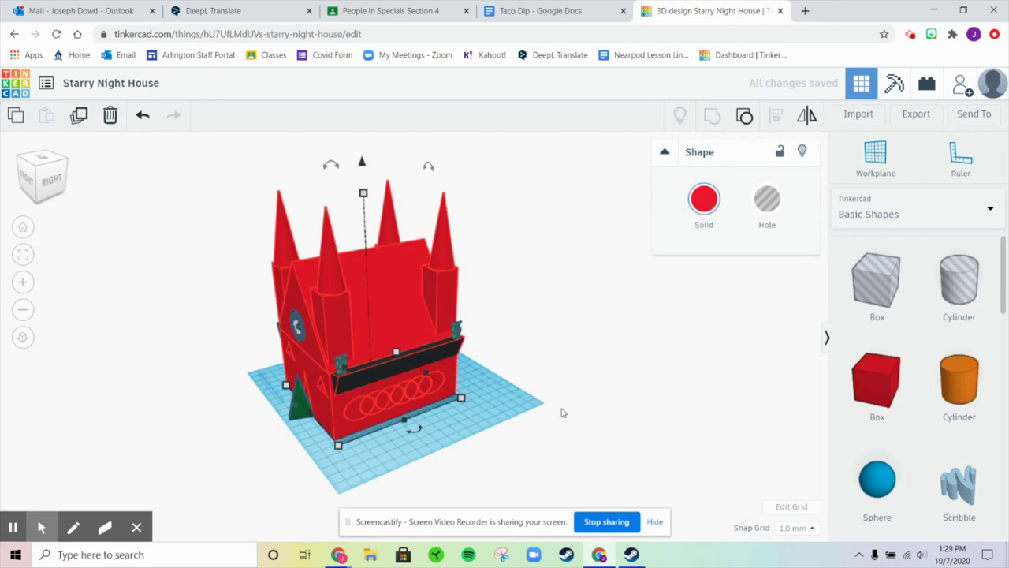
click(338, 473)
right_drag(295, 465, 452, 344)
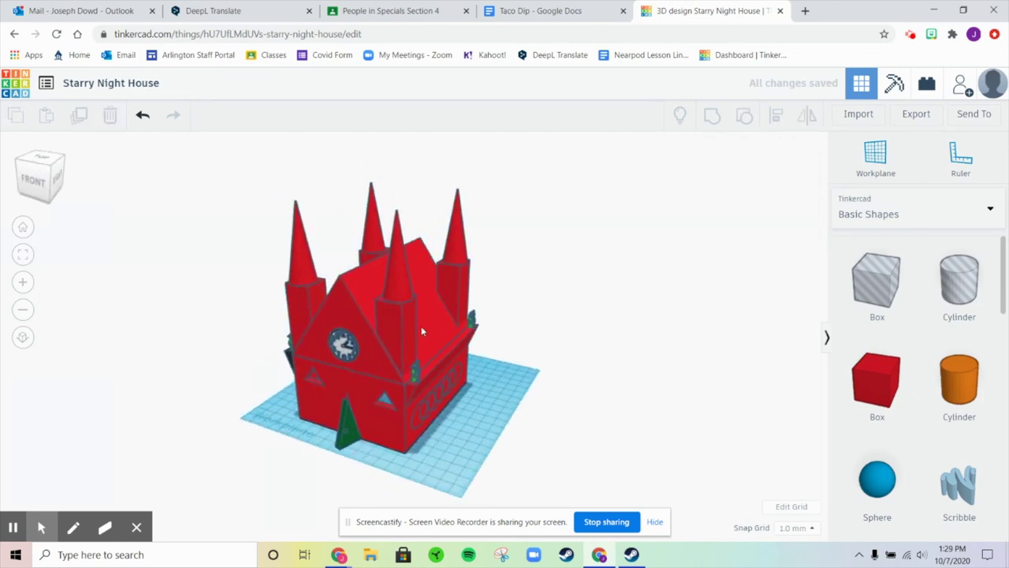
Group the house with the dark left-side wall and reselect the combined shape
click(421, 329)
right_drag(229, 408, 365, 412)
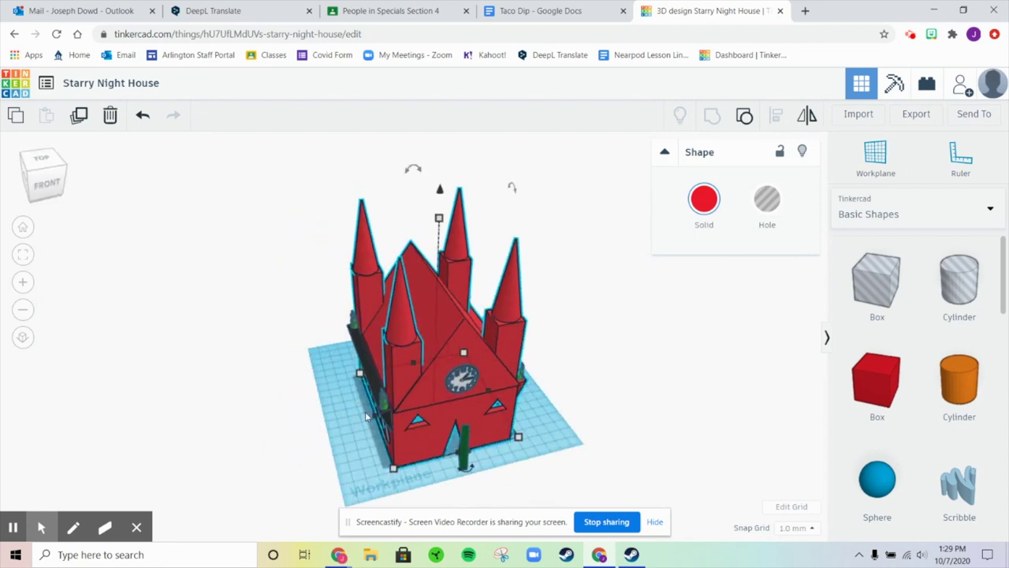
shift+click(364, 364)
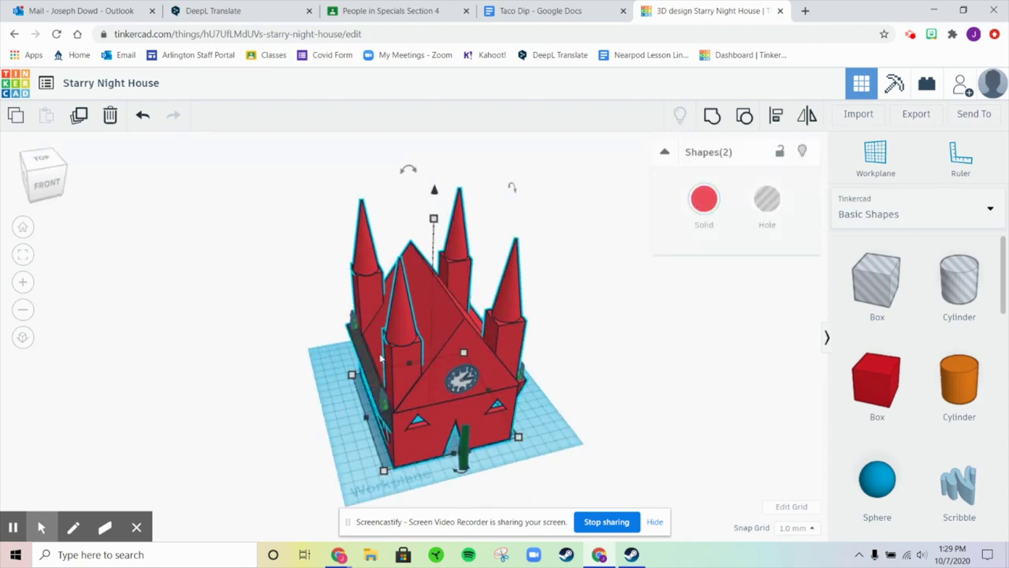
click(711, 117)
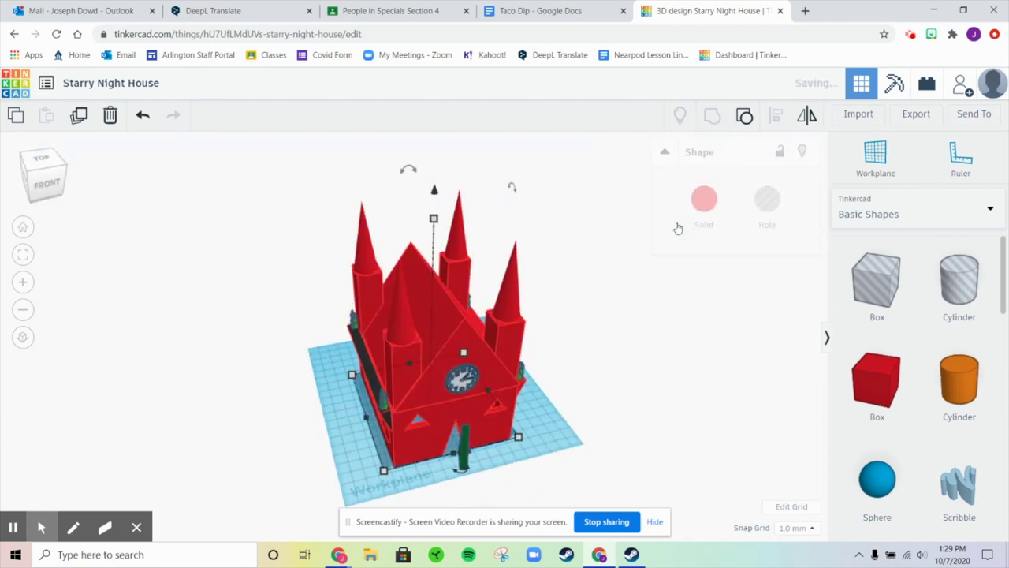
click(691, 405)
right_drag(692, 405, 452, 339)
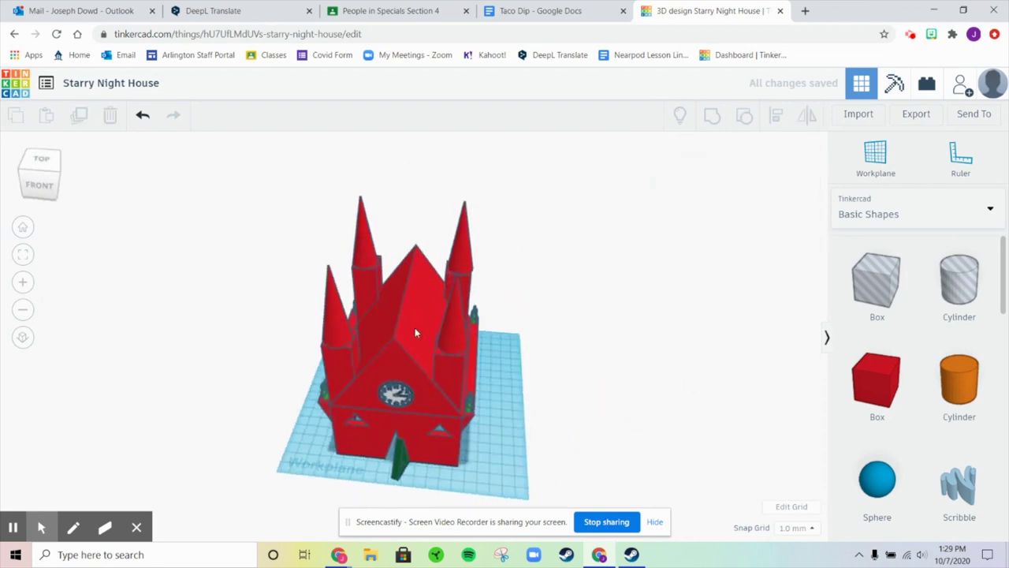
click(414, 332)
right_drag(552, 387, 576, 404)
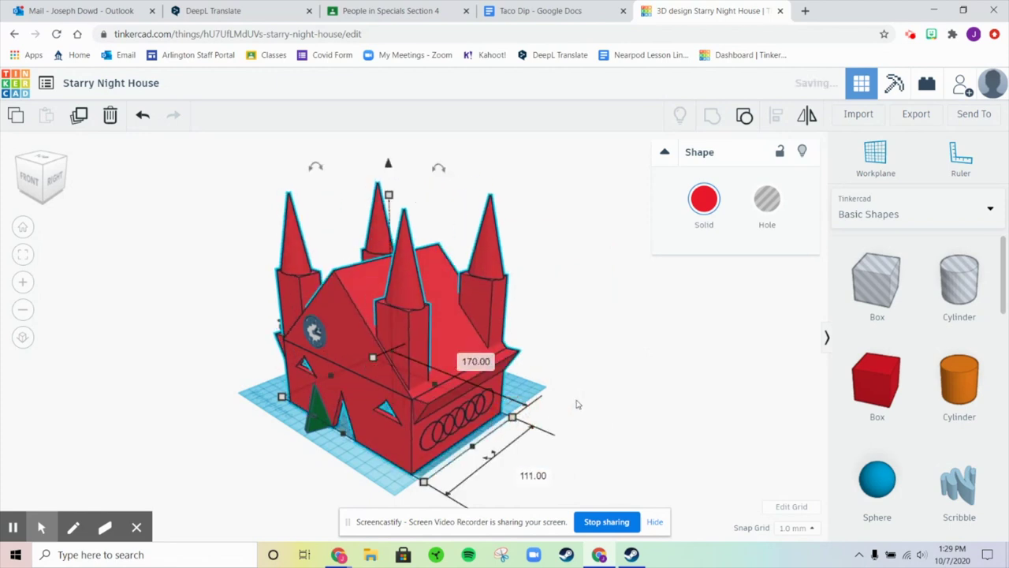
Undo the last change and set the house's Solid colour to the black preset
key(ctrl+z)
click(716, 205)
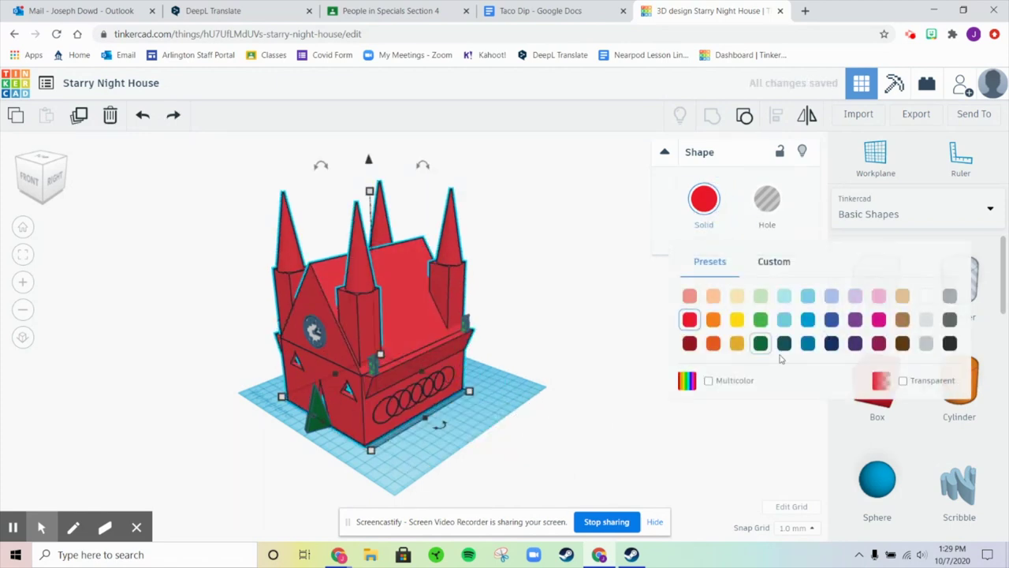
click(950, 343)
click(473, 443)
Orbit and zoom in toward the Yoda figure on the ledge
right_drag(471, 444, 693, 425)
right_drag(287, 419, 513, 355)
scroll(562, 377, up, 3)
scroll(561, 377, up, 3)
mouse_move(561, 377)
right_down()
mouse_move(441, 339)
mouse_move(515, 303)
mouse_move(614, 285)
mouse_move(567, 394)
right_up()
scroll(524, 311, up, 2)
scroll(590, 406, up, 5)
Look over the Yoda figure and clock face, then exit to the Tinkercad dashboard
right_drag(584, 353, 542, 345)
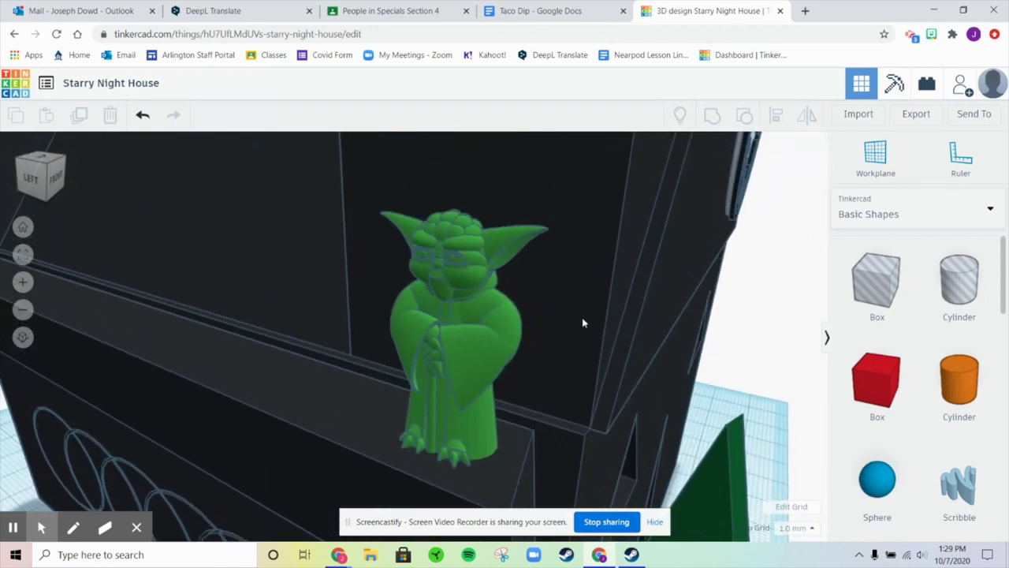
right_drag(704, 314, 597, 334)
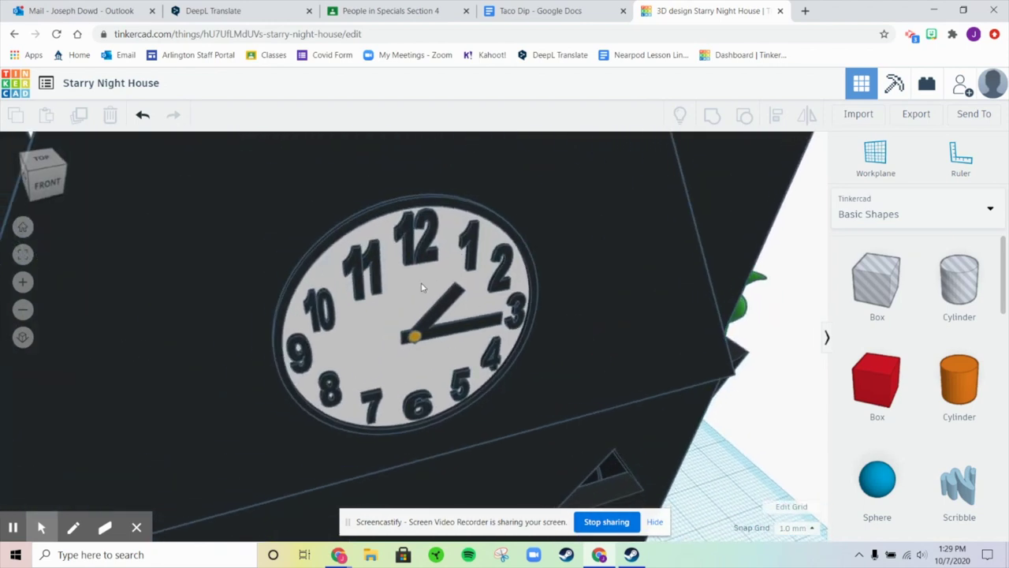
scroll(421, 335, down, 5)
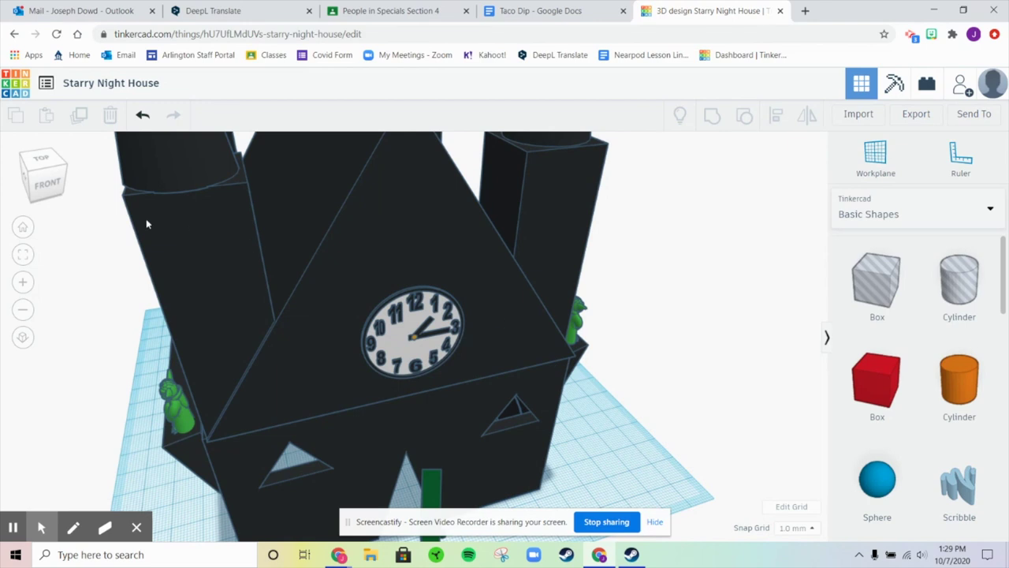
click(10, 91)
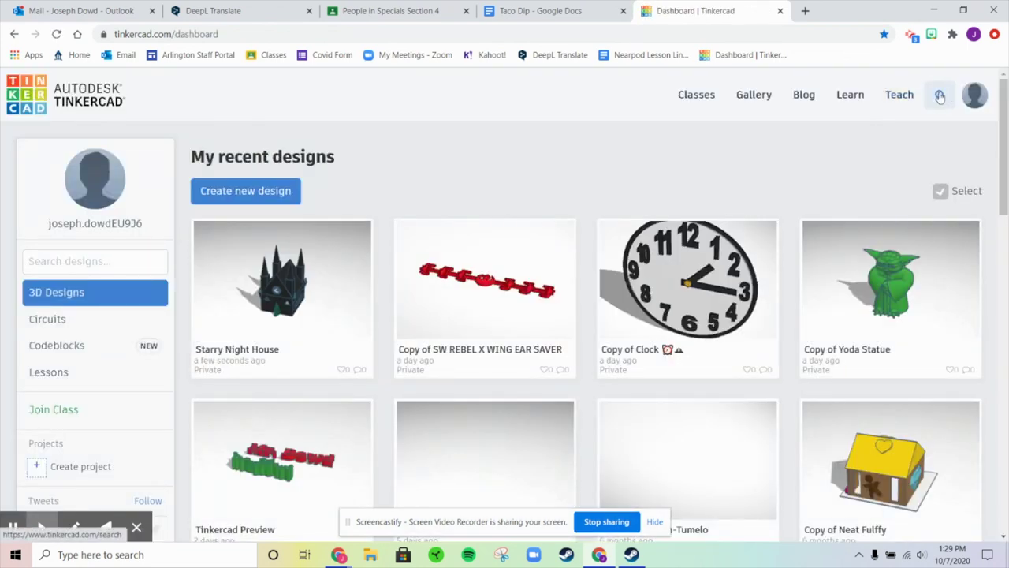
Search the Tinkercad gallery for 'clock' designs
click(939, 96)
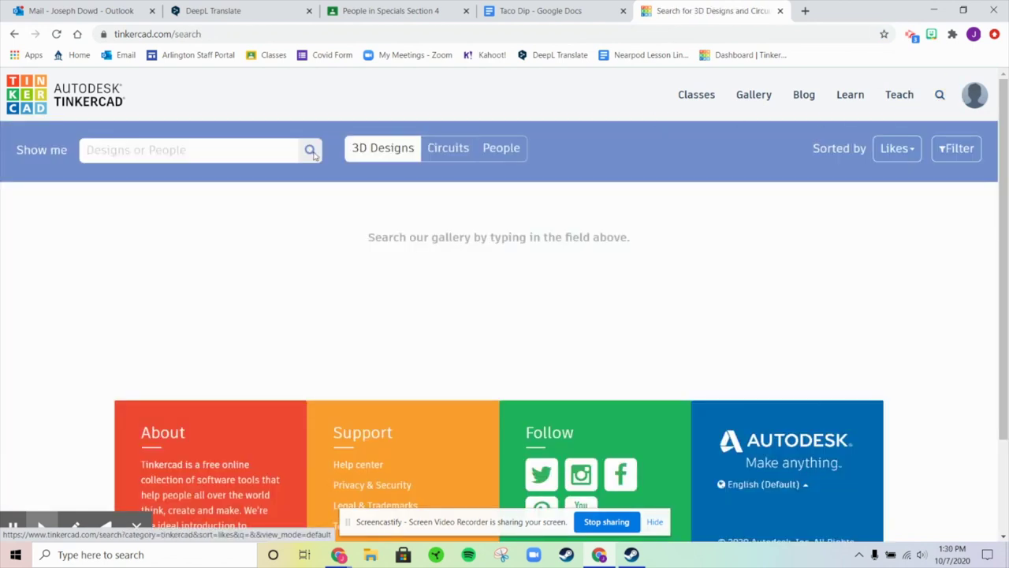
click(192, 149)
text(cl)
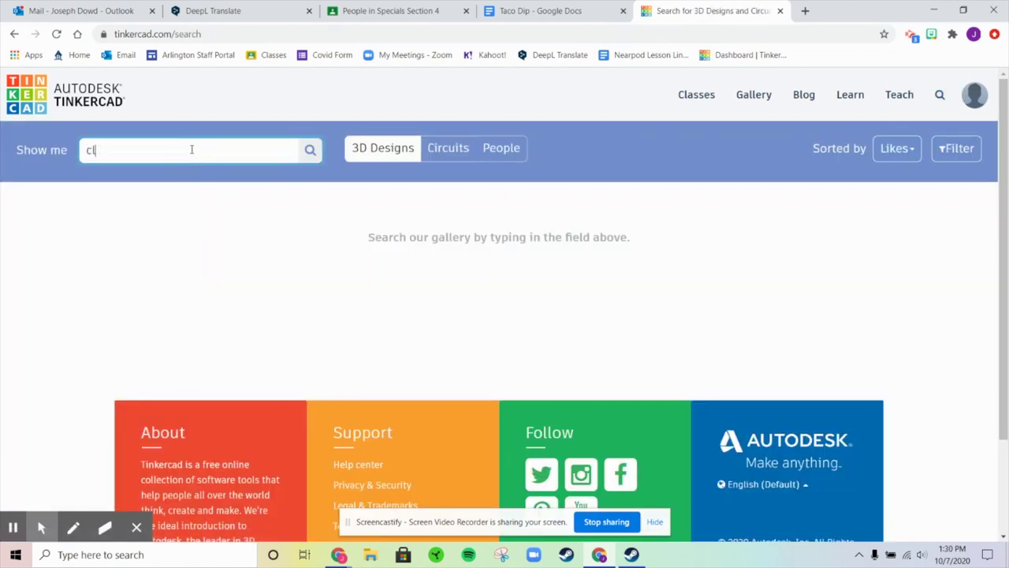
text(ock)
key(Return)
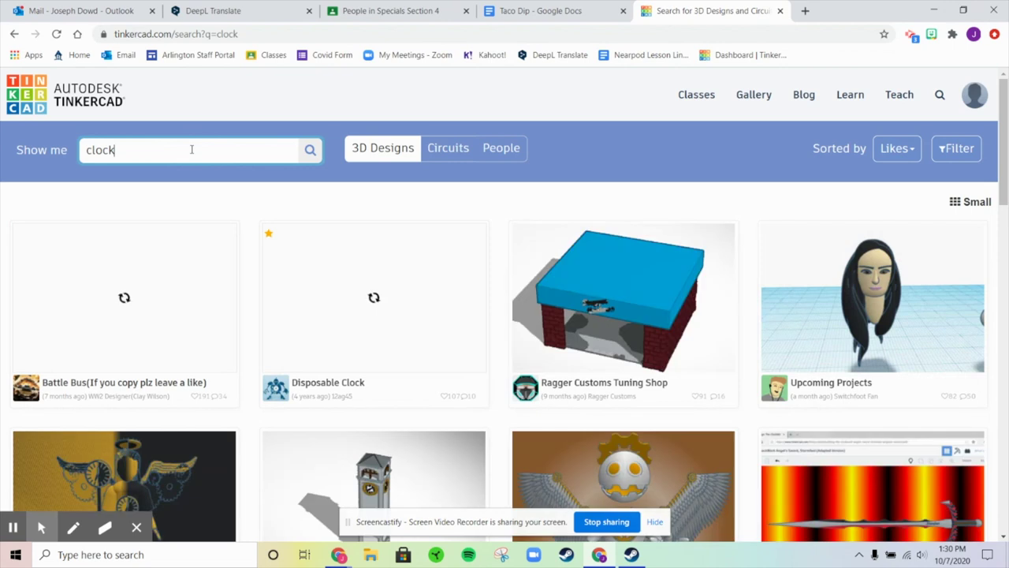
Scroll through the clock results and select the search term for replacement
scroll(331, 402, down, 3)
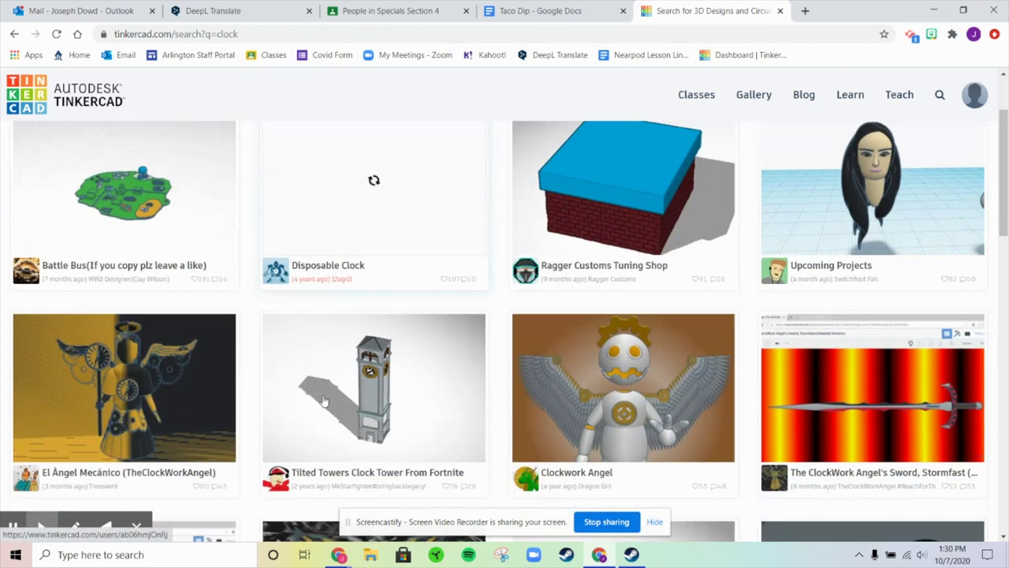
scroll(497, 434, down, 6)
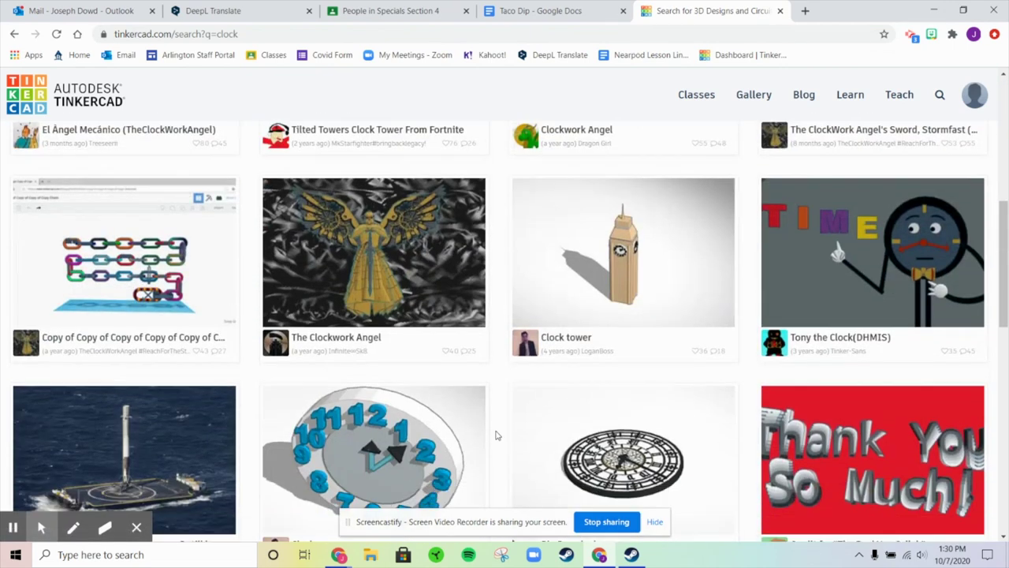
scroll(673, 484, down, 2)
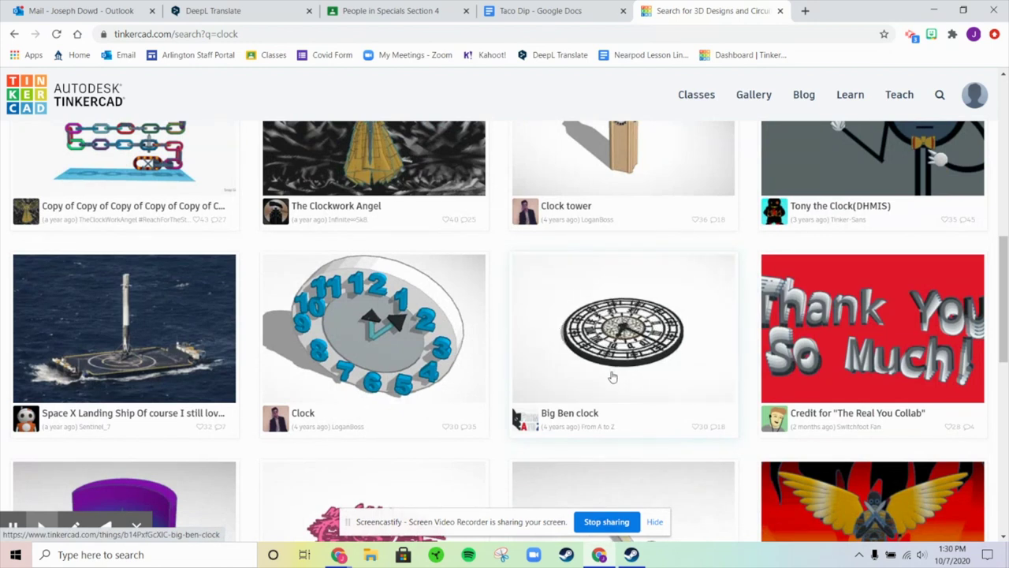
scroll(615, 378, down, 3)
scroll(709, 426, down, 4)
scroll(222, 436, up, 15)
drag(158, 149, 10, 155)
Replace the query with 'yoda', run it, and scroll through the Yoda design results
text(yoda)
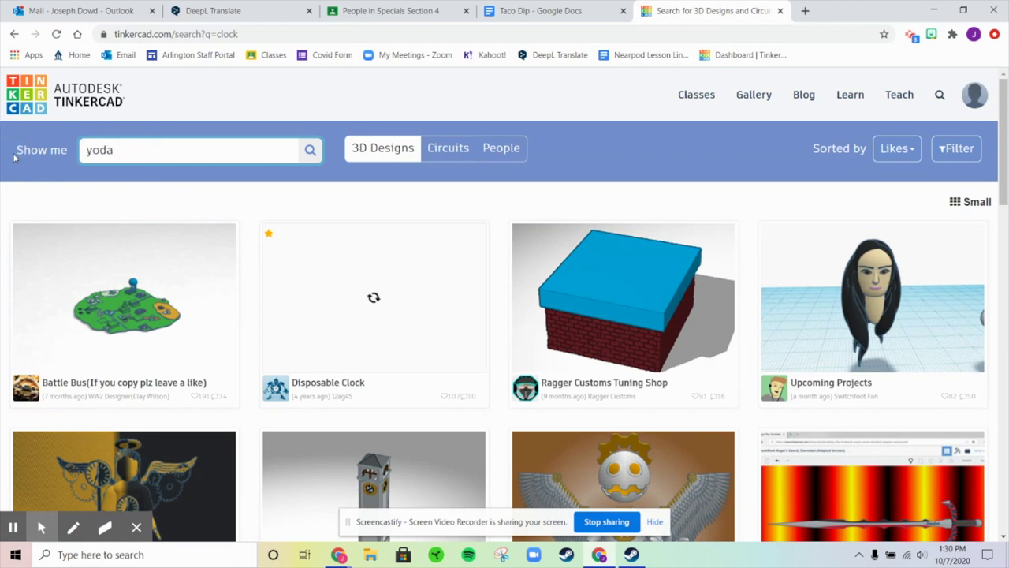
key(Return)
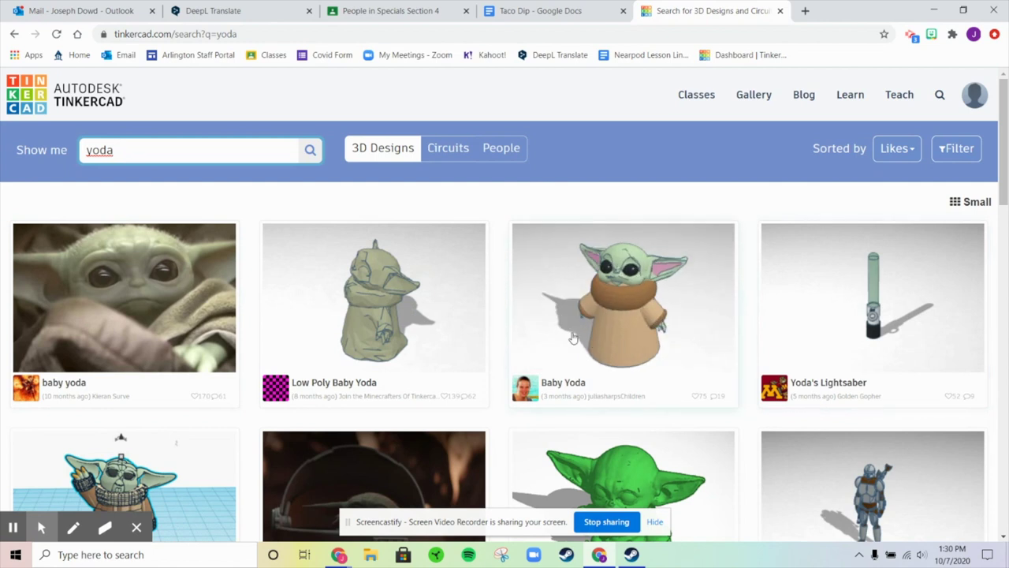
scroll(698, 345, down, 3)
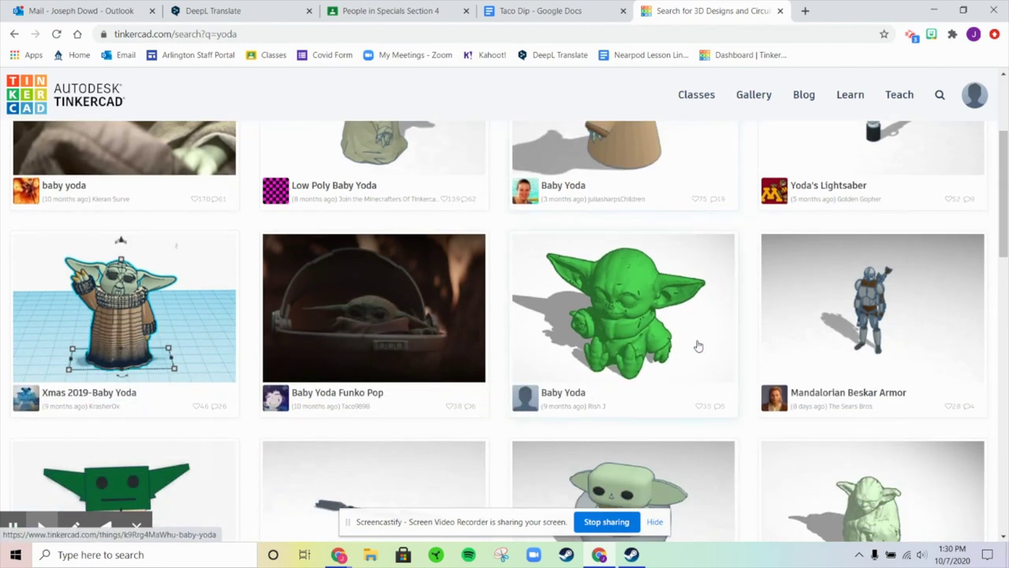
scroll(631, 363, down, 3)
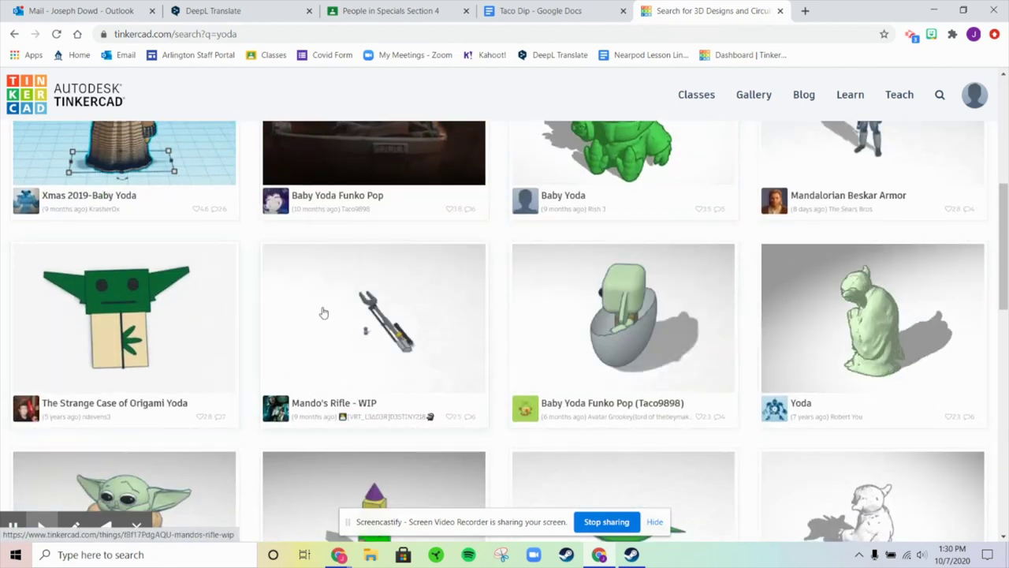
scroll(321, 310, up, 6)
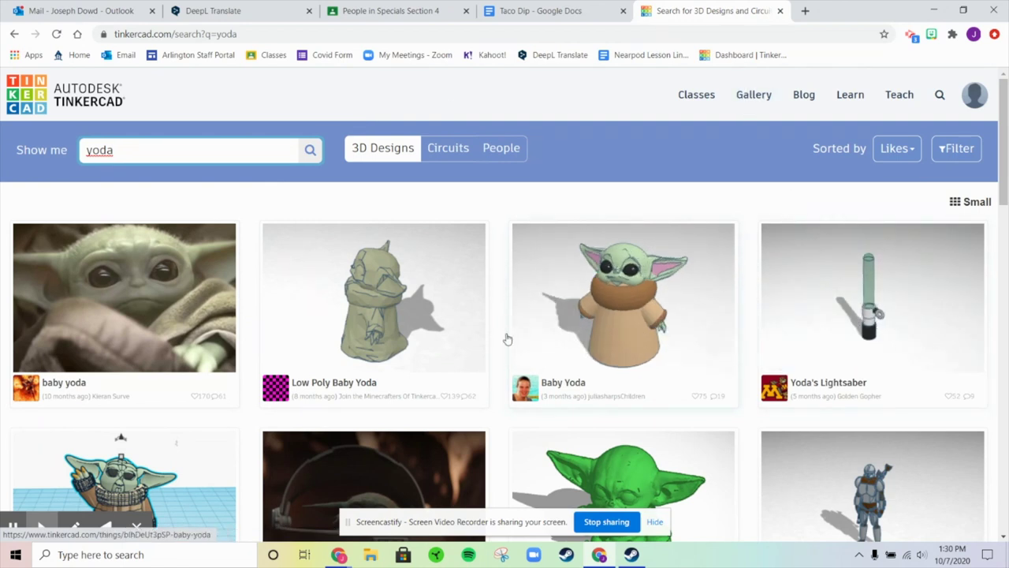
scroll(122, 345, down, 2)
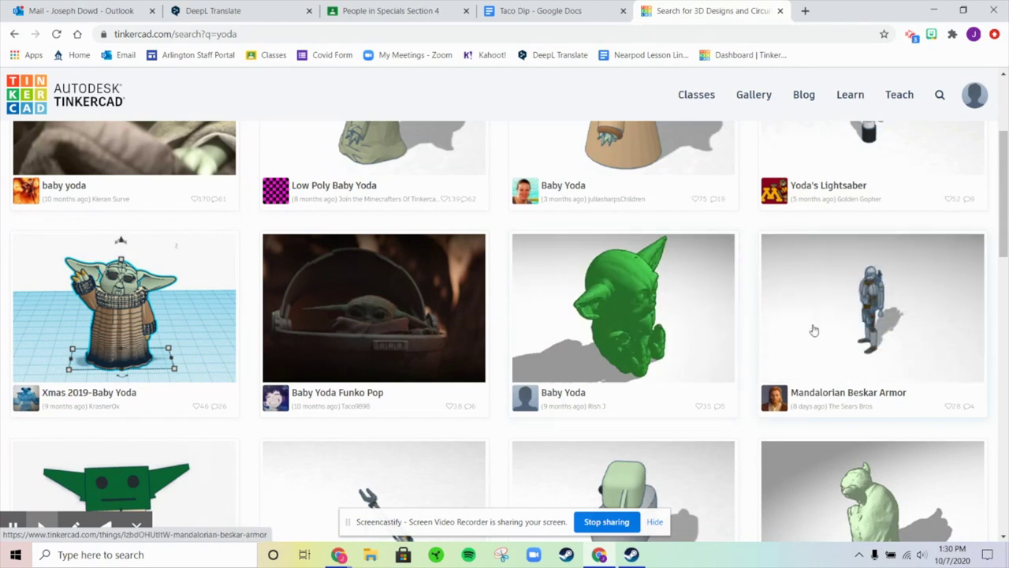
scroll(840, 343, down, 3)
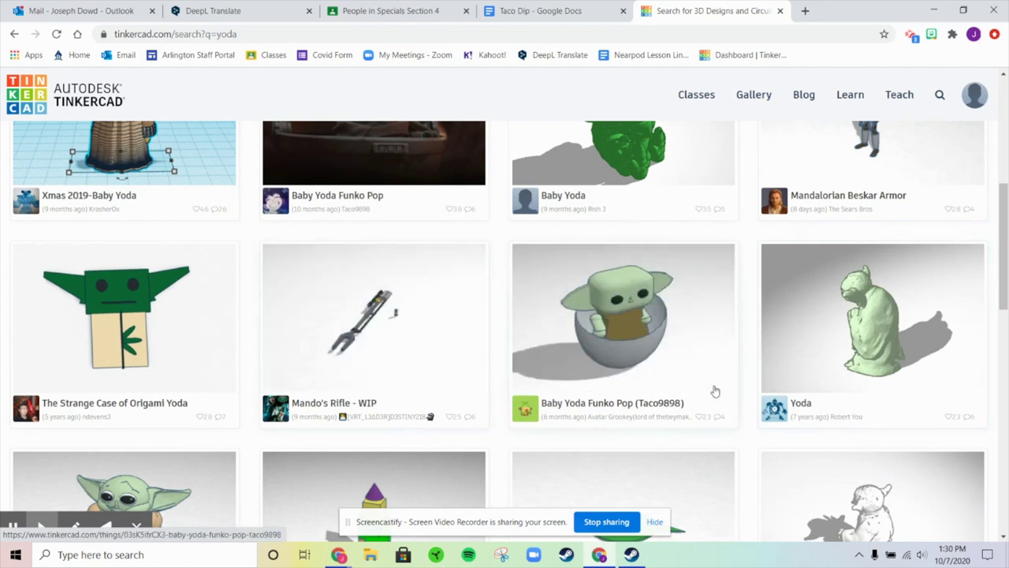
scroll(678, 398, up, 5)
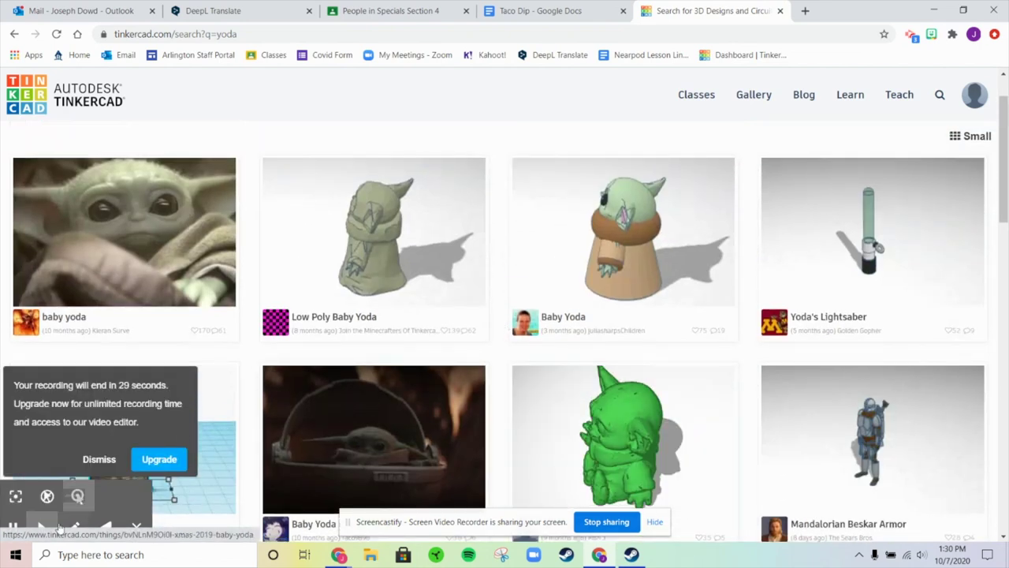
scroll(69, 158, up, 1)
Return to the dashboard listing the black Starry Night House ahead of the Copy of Clock design
click(36, 102)
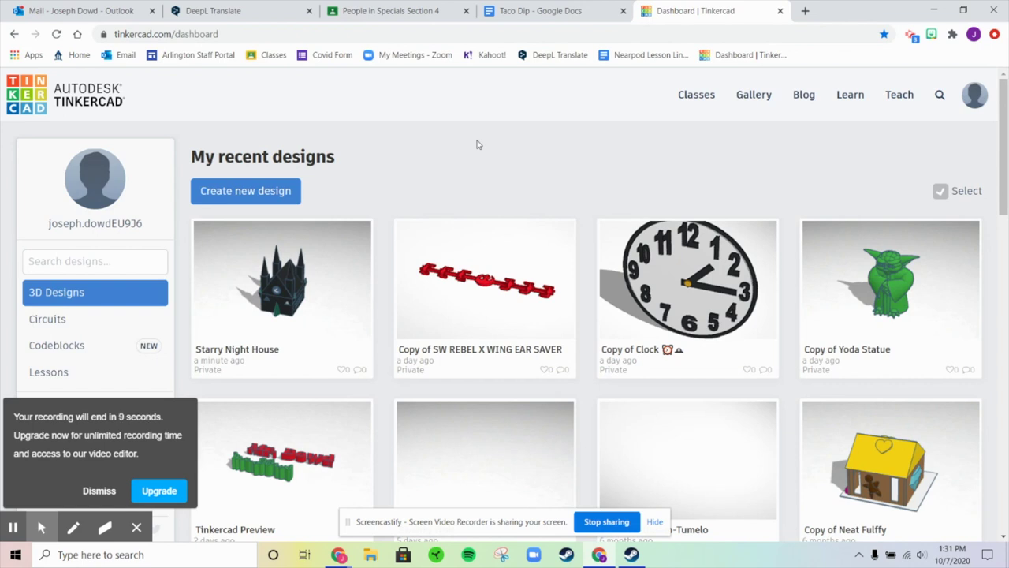
mouse_move(664, 289)
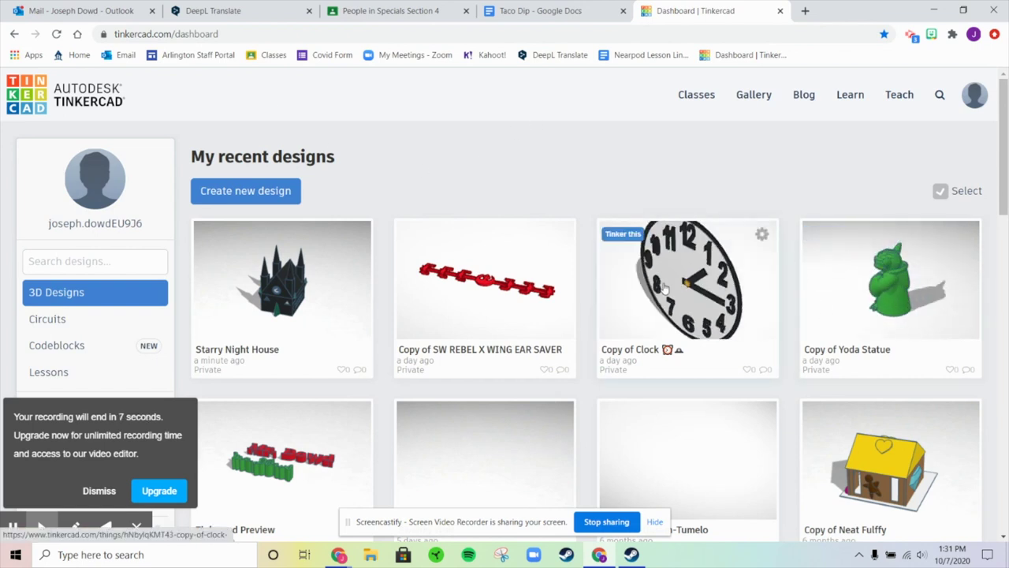